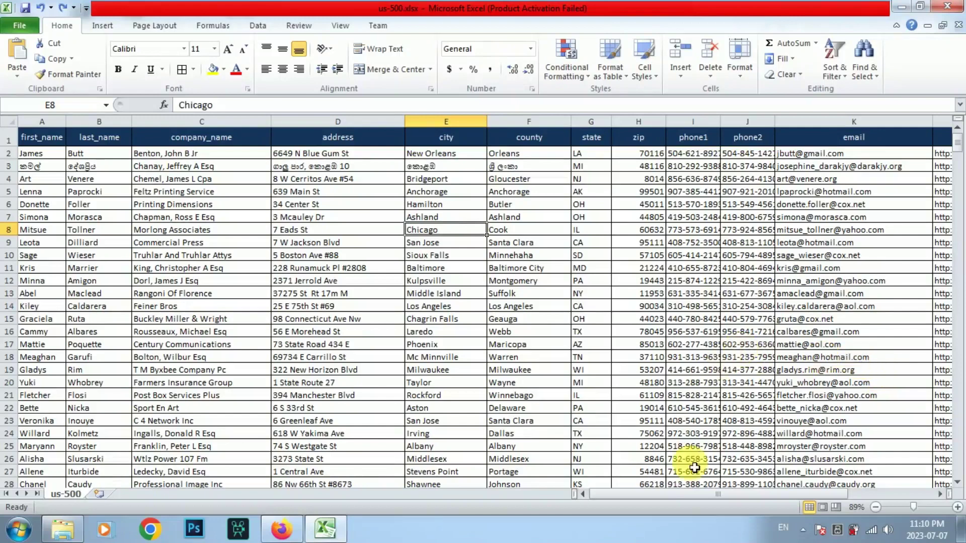
Scroll up and down through the us-500 contact records to review the list
{"action": "mouse_move", "coordinate": [698, 496]}
{"action": "left_mouse_down"}
{"action": "mouse_move", "coordinate": [783, 498]}
{"action": "mouse_move", "coordinate": [626, 495]}
{"action": "left_mouse_up"}
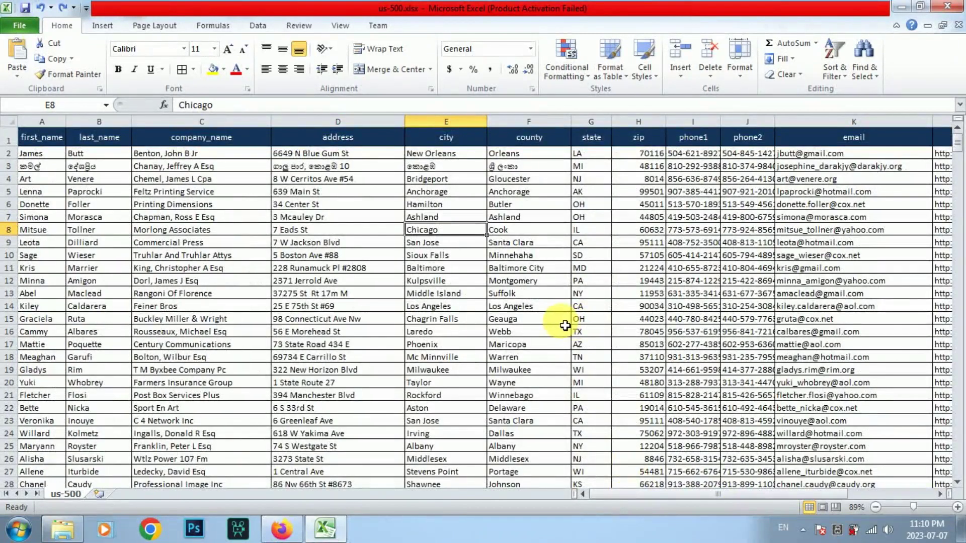
{"action": "scroll", "coordinate": [564, 326], "scroll_direction": "down", "scroll_amount": 3}
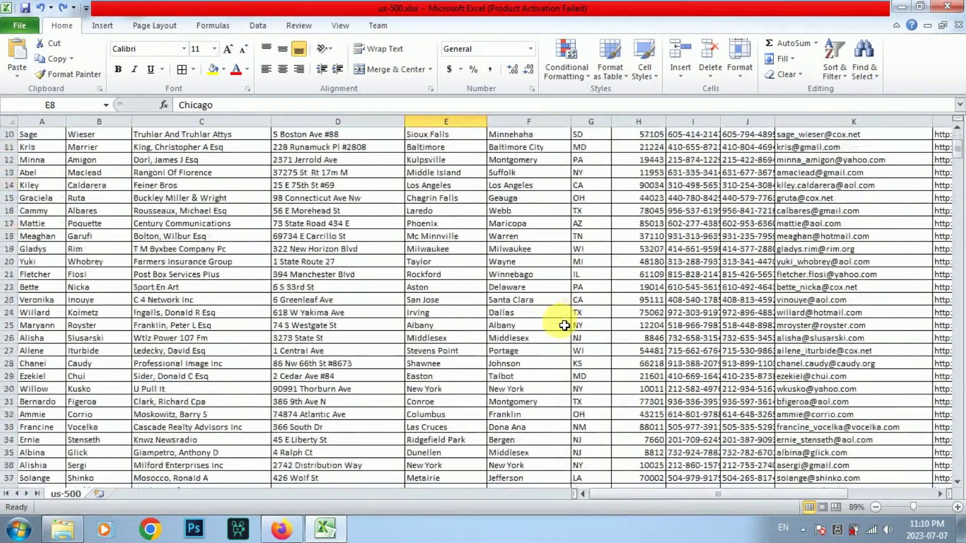
{"action": "scroll", "coordinate": [564, 325], "scroll_direction": "up", "scroll_amount": 3}
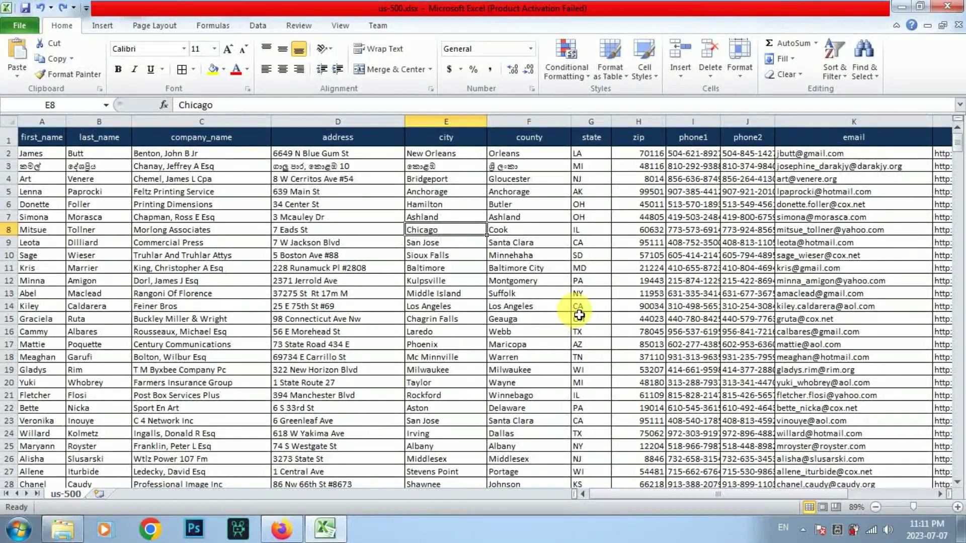
{"action": "scroll", "coordinate": [579, 315], "scroll_direction": "down", "scroll_amount": 3}
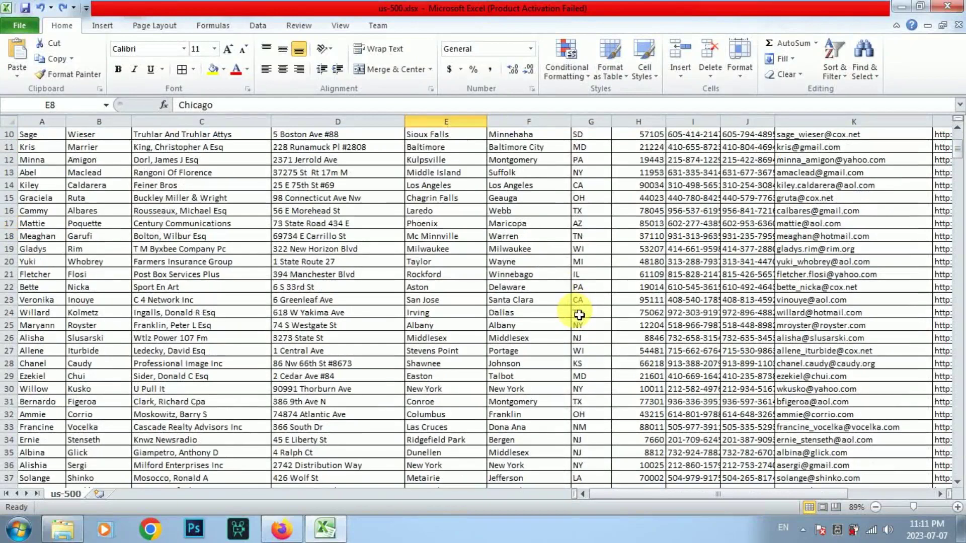
{"action": "scroll", "coordinate": [579, 315], "scroll_direction": "up", "scroll_amount": 3}
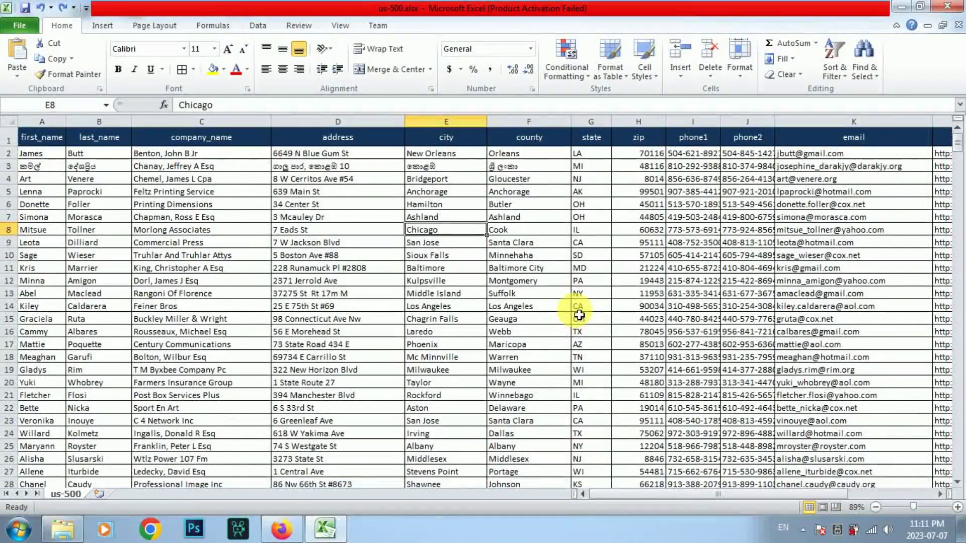
{"action": "scroll", "coordinate": [579, 315], "scroll_direction": "down", "scroll_amount": 3}
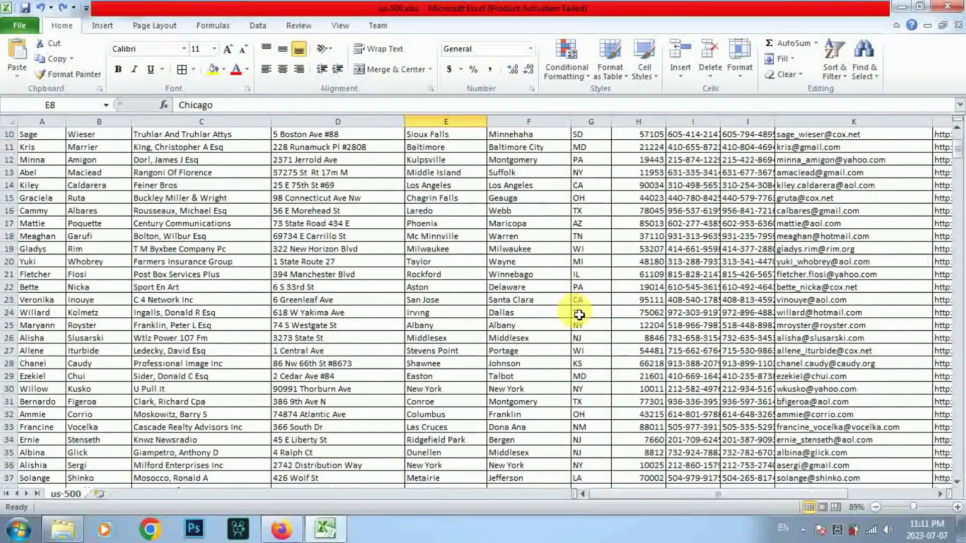
{"action": "scroll", "coordinate": [579, 315], "scroll_direction": "up", "scroll_amount": 3}
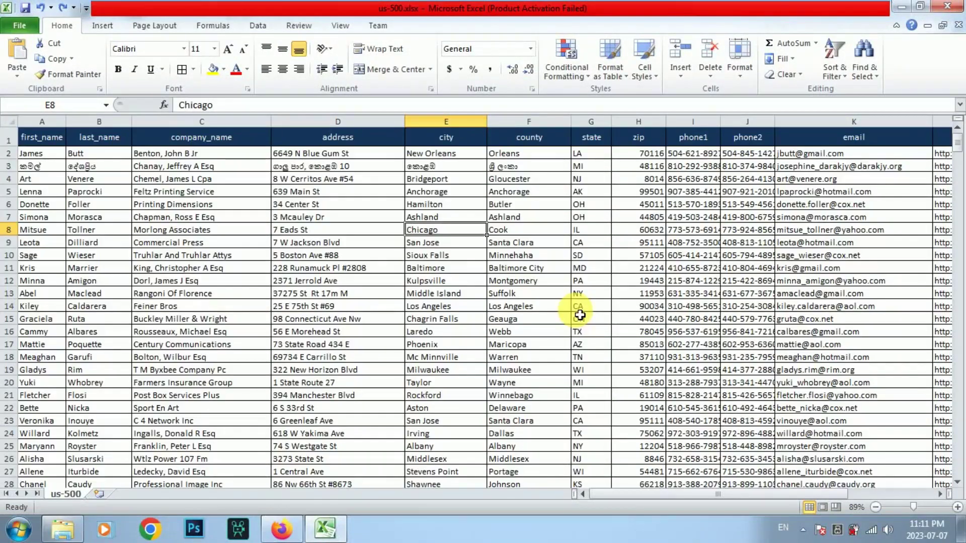
{"action": "scroll", "coordinate": [580, 315], "scroll_direction": "down", "scroll_amount": 4}
{"action": "scroll", "coordinate": [580, 317], "scroll_direction": "down", "scroll_amount": 10}
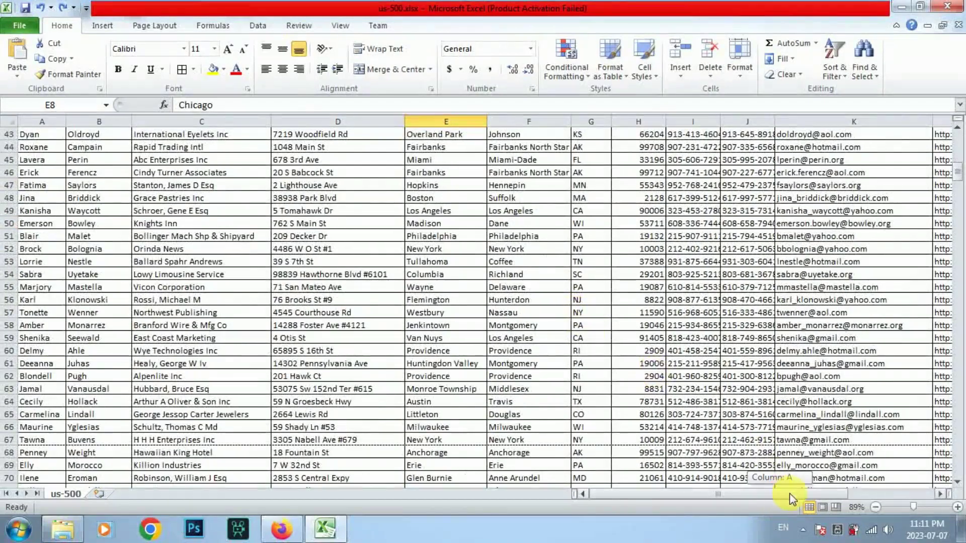
{"action": "mouse_move", "coordinate": [790, 493]}
{"action": "left_mouse_down"}
{"action": "mouse_move", "coordinate": [819, 496]}
{"action": "mouse_move", "coordinate": [724, 280]}
{"action": "left_mouse_up"}
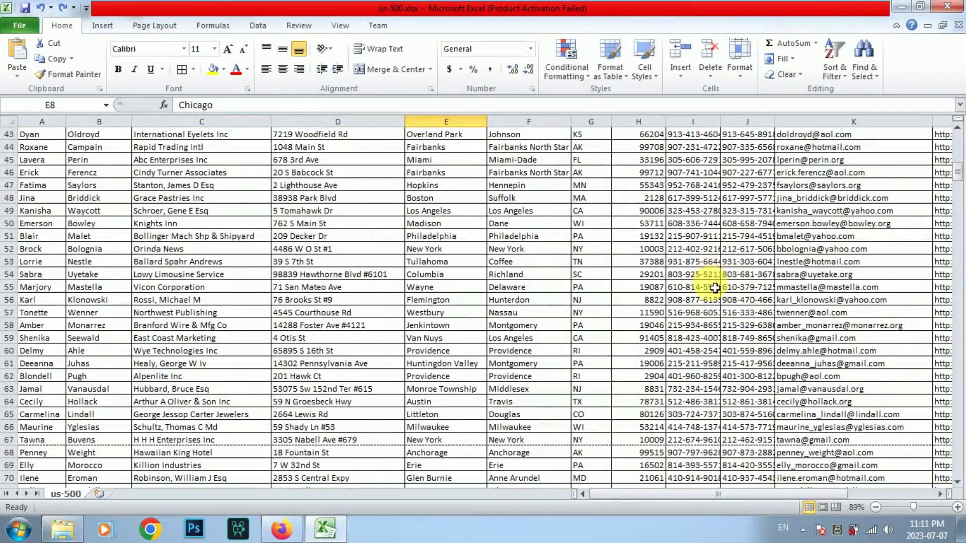
{"action": "scroll", "coordinate": [715, 288], "scroll_direction": "down", "scroll_amount": 11}
{"action": "scroll", "coordinate": [715, 288], "scroll_direction": "down", "scroll_amount": 1}
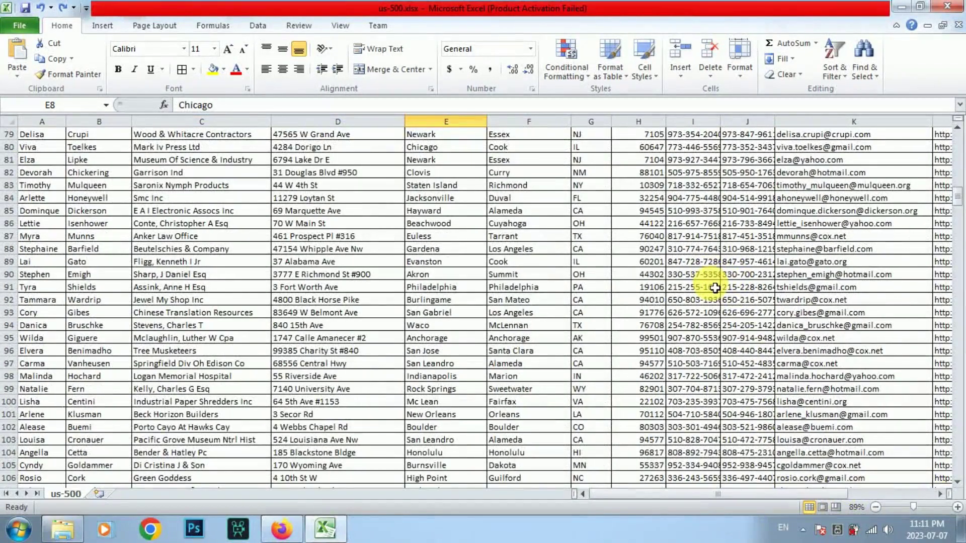
{"action": "scroll", "coordinate": [715, 288], "scroll_direction": "up", "scroll_amount": 2}
{"action": "scroll", "coordinate": [714, 287], "scroll_direction": "up", "scroll_amount": 3}
{"action": "scroll", "coordinate": [715, 288], "scroll_direction": "up", "scroll_amount": 4}
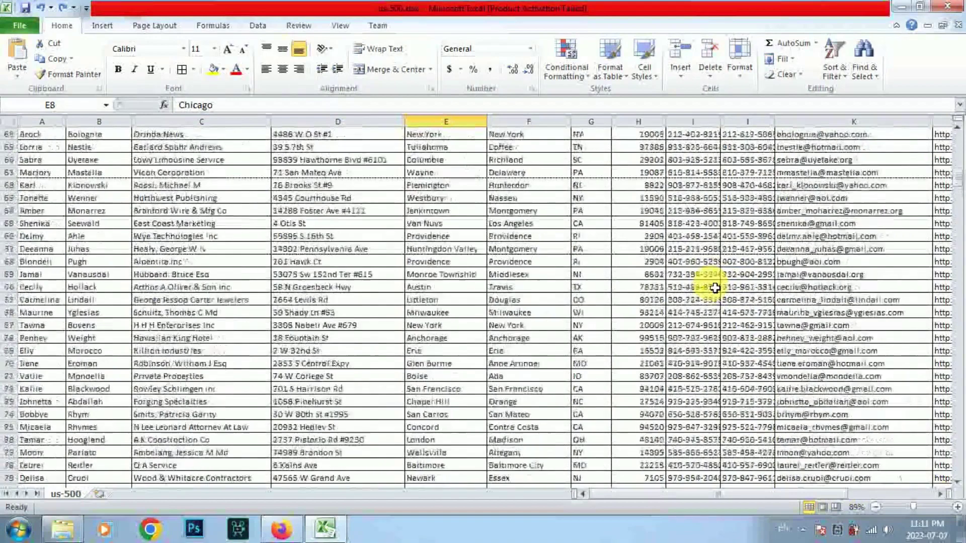
{"action": "scroll", "coordinate": [715, 288], "scroll_direction": "up", "scroll_amount": 4}
{"action": "scroll", "coordinate": [714, 288], "scroll_direction": "up", "scroll_amount": 4}
{"action": "scroll", "coordinate": [715, 288], "scroll_direction": "up", "scroll_amount": 4}
{"action": "scroll", "coordinate": [715, 288], "scroll_direction": "up", "scroll_amount": 5}
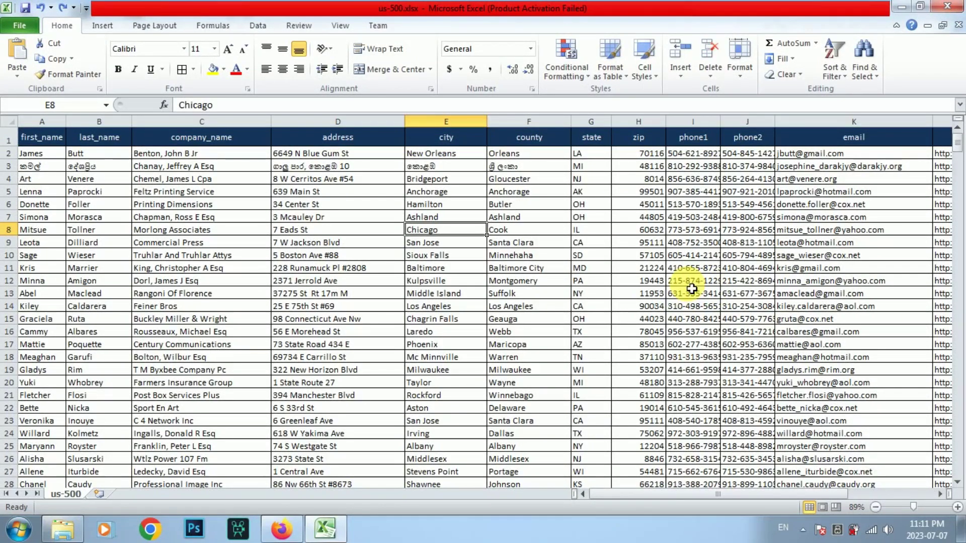
{"action": "scroll", "coordinate": [692, 288], "scroll_direction": "down", "scroll_amount": 1}
{"action": "scroll", "coordinate": [691, 288], "scroll_direction": "down", "scroll_amount": 3}
{"action": "scroll", "coordinate": [691, 284], "scroll_direction": "up", "scroll_amount": 4}
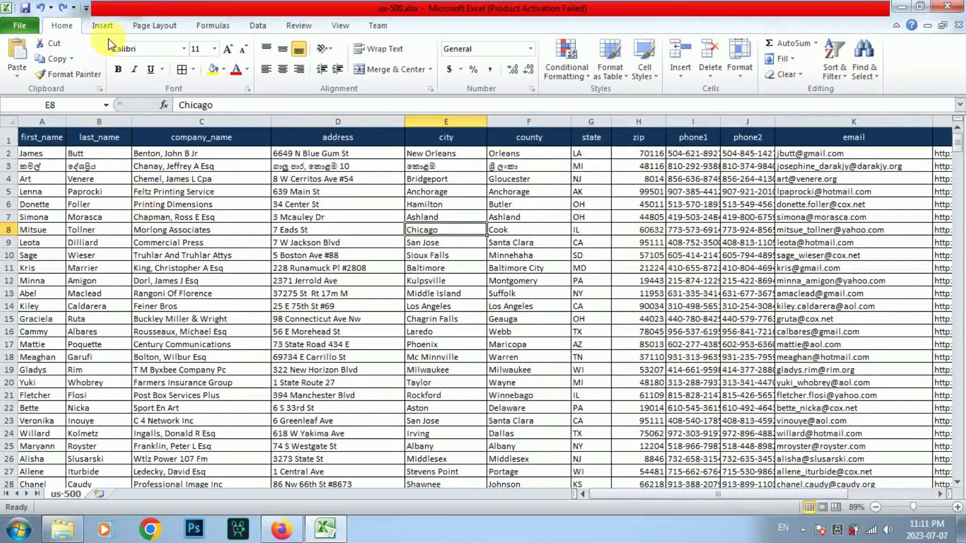
Look through the Insert, Page Layout, Data and View ribbon tabs, then return to Home
{"action": "left_click", "coordinate": [103, 26]}
{"action": "left_click", "coordinate": [166, 26]}
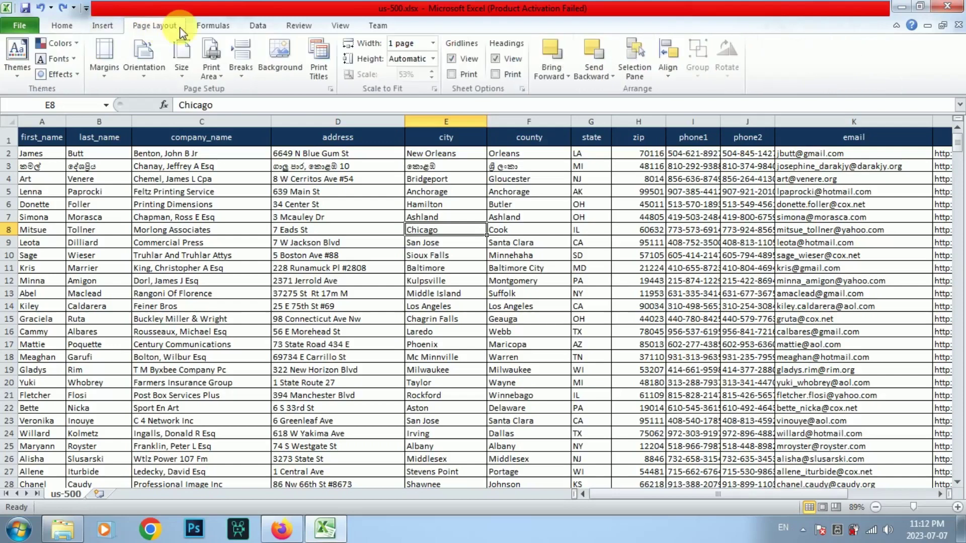
{"action": "left_click", "coordinate": [254, 30]}
{"action": "left_click", "coordinate": [176, 25]}
{"action": "left_click", "coordinate": [340, 25]}
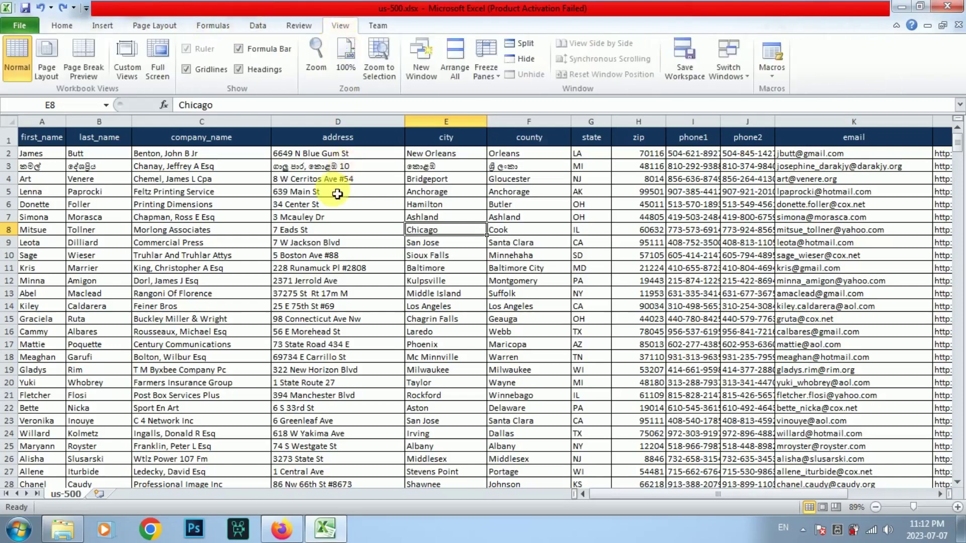
{"action": "key", "text": "alt+h"}
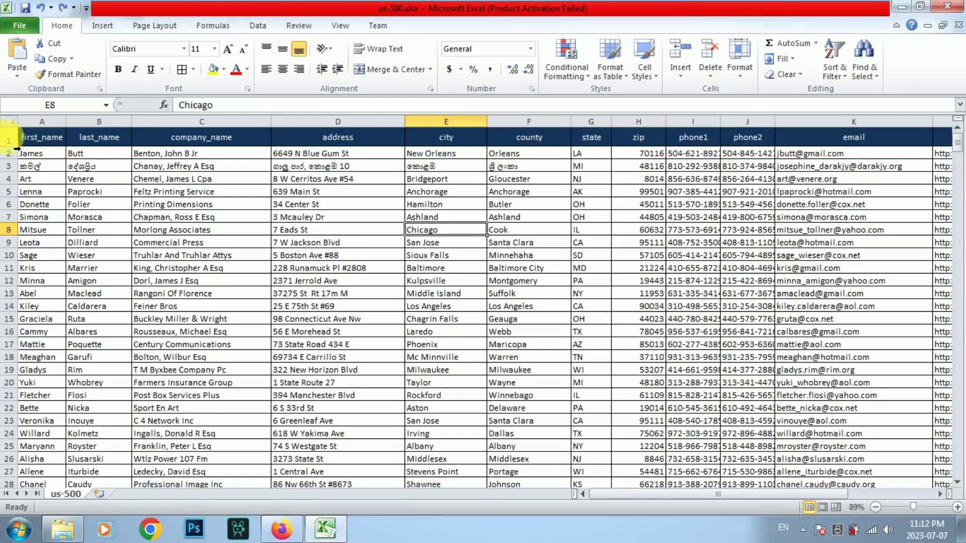
Select header row 1 and apply Freeze Top Row from View > Freeze Panes
{"action": "left_click", "coordinate": [17, 146]}
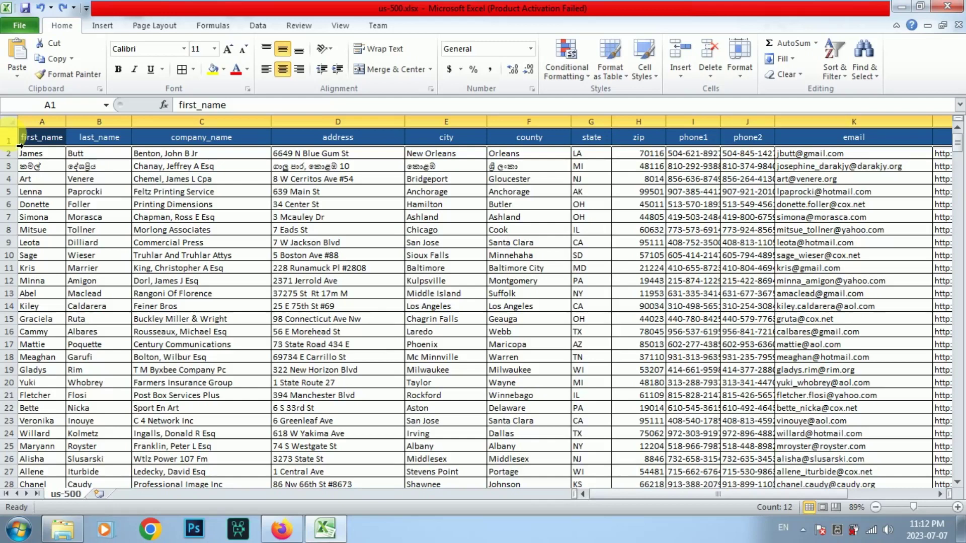
{"action": "left_click", "coordinate": [92, 192]}
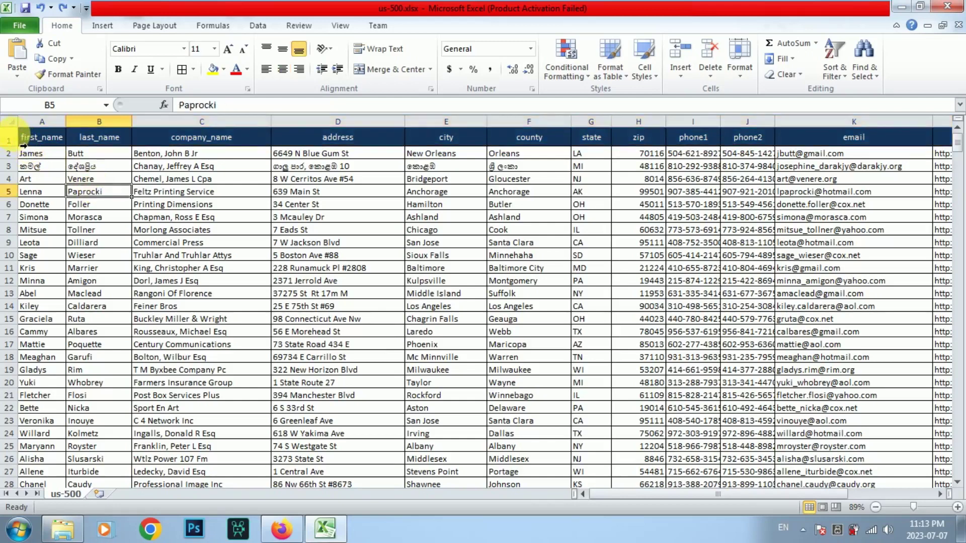
{"action": "left_click", "coordinate": [22, 143]}
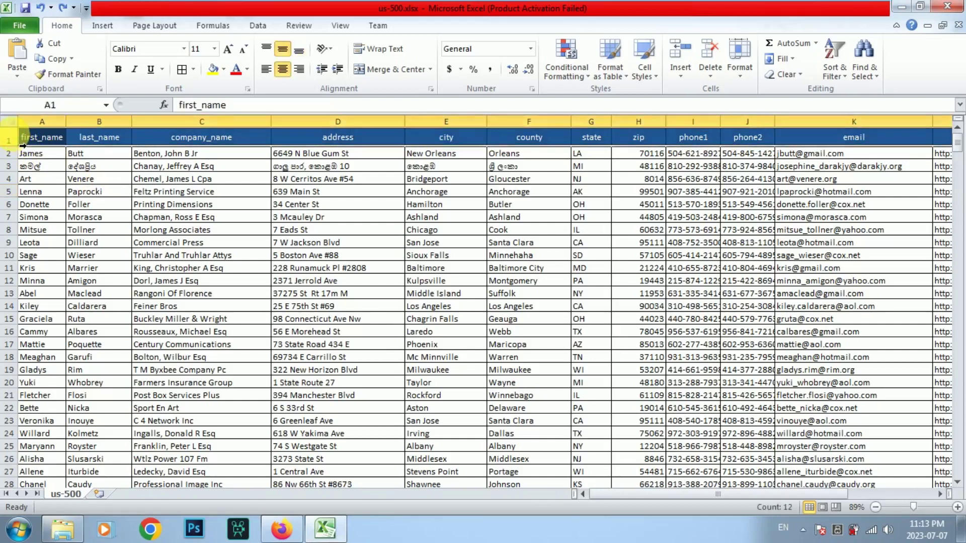
{"action": "left_click", "coordinate": [345, 34]}
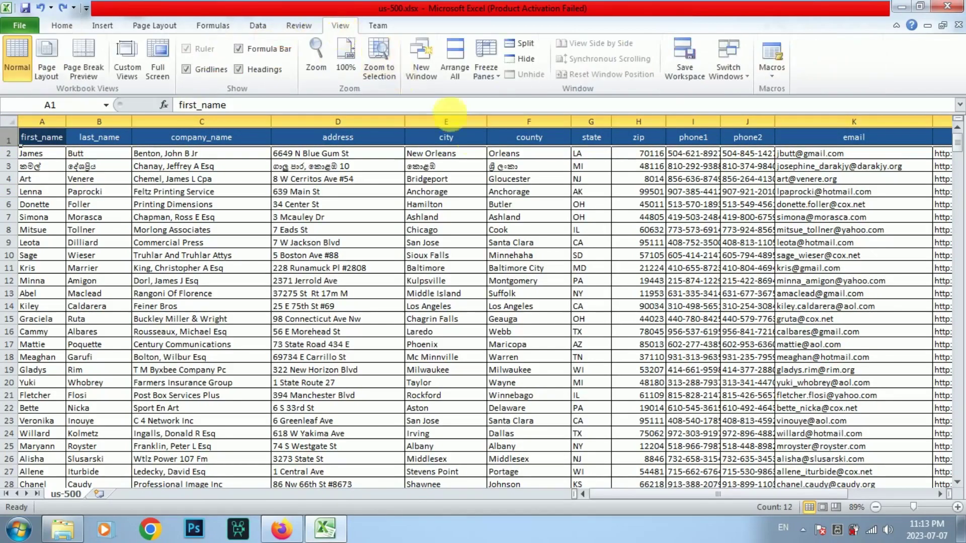
{"action": "left_click", "coordinate": [486, 77]}
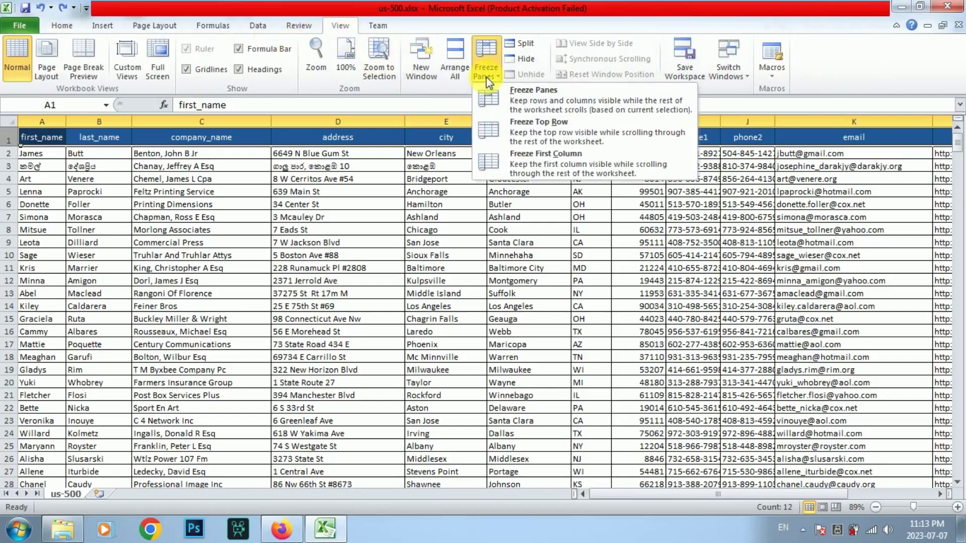
{"action": "left_click", "coordinate": [511, 135]}
{"action": "left_click", "coordinate": [606, 219]}
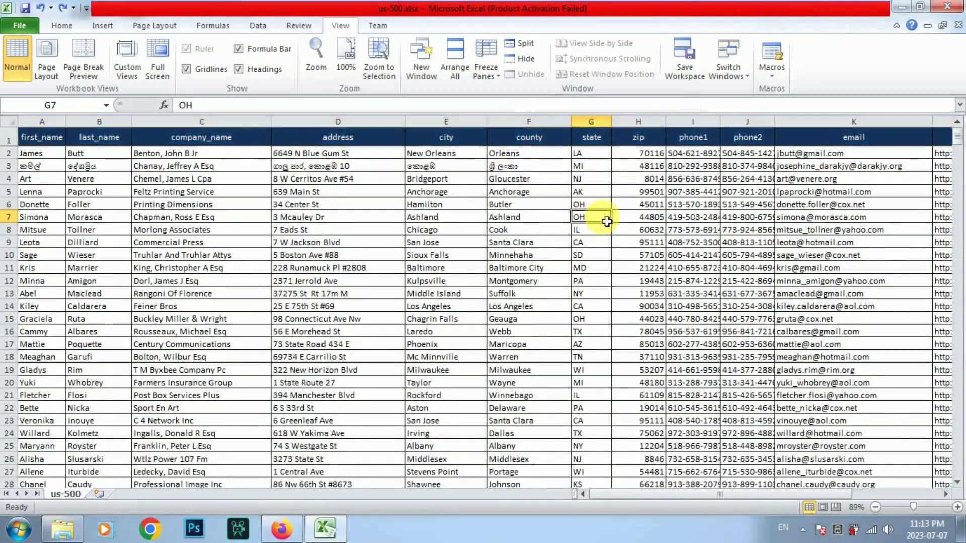
{"action": "scroll", "coordinate": [606, 220], "scroll_direction": "down", "scroll_amount": 6}
{"action": "scroll", "coordinate": [606, 220], "scroll_direction": "down", "scroll_amount": 3}
{"action": "scroll", "coordinate": [605, 220], "scroll_direction": "down", "scroll_amount": 1}
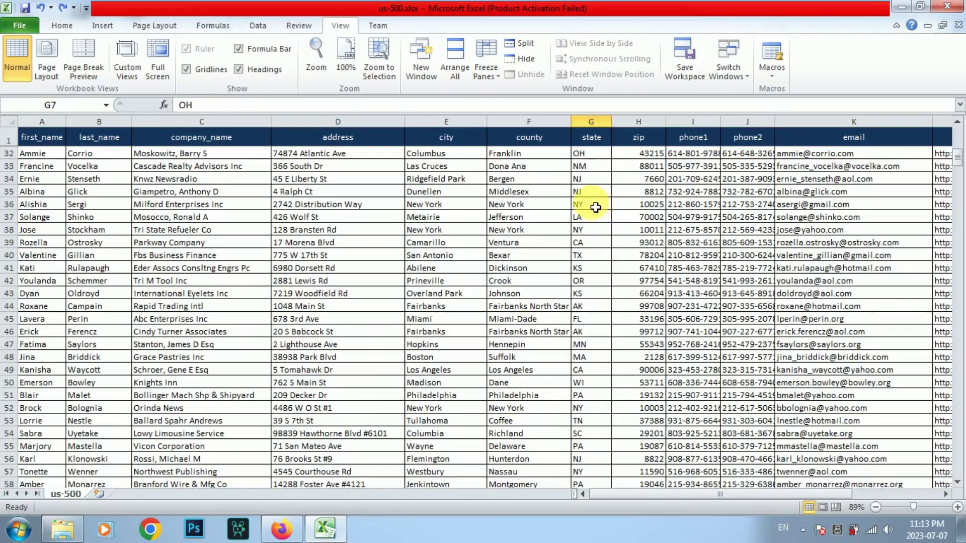
{"action": "scroll", "coordinate": [595, 207], "scroll_direction": "down", "scroll_amount": 3}
{"action": "scroll", "coordinate": [595, 206], "scroll_direction": "down", "scroll_amount": 4}
{"action": "scroll", "coordinate": [595, 206], "scroll_direction": "down", "scroll_amount": 6}
{"action": "scroll", "coordinate": [594, 205], "scroll_direction": "down", "scroll_amount": 7}
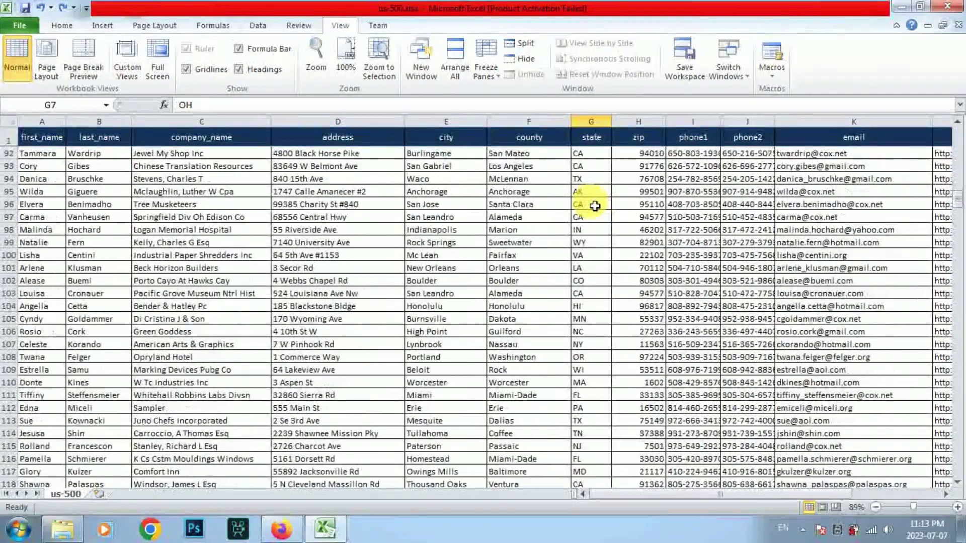
{"action": "scroll", "coordinate": [594, 206], "scroll_direction": "down", "scroll_amount": 4}
{"action": "scroll", "coordinate": [594, 207], "scroll_direction": "down", "scroll_amount": 7}
{"action": "scroll", "coordinate": [594, 208], "scroll_direction": "down", "scroll_amount": 7}
{"action": "scroll", "coordinate": [593, 211], "scroll_direction": "down", "scroll_amount": 4}
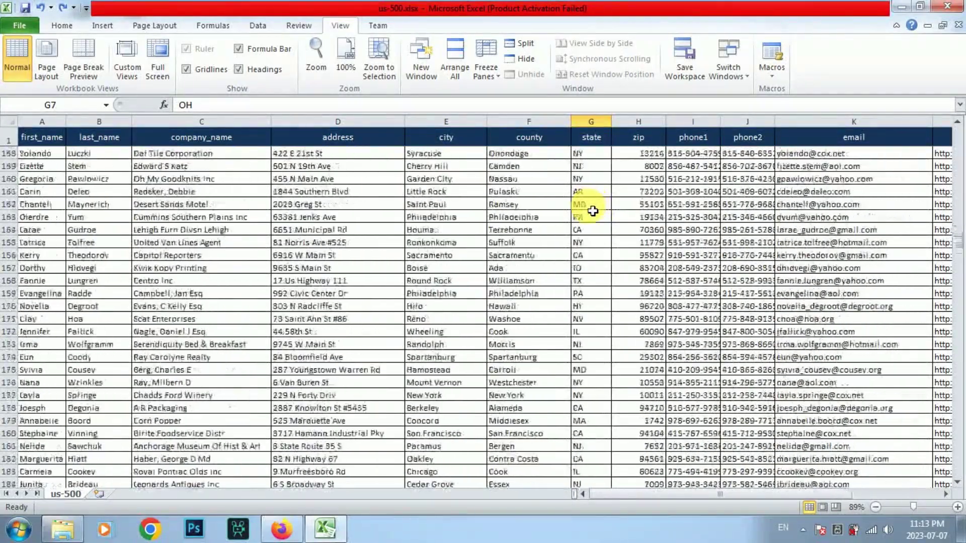
{"action": "scroll", "coordinate": [592, 211], "scroll_direction": "down", "scroll_amount": 8}
{"action": "scroll", "coordinate": [592, 211], "scroll_direction": "up", "scroll_amount": 5}
{"action": "scroll", "coordinate": [592, 210], "scroll_direction": "up", "scroll_amount": 8}
{"action": "scroll", "coordinate": [593, 210], "scroll_direction": "up", "scroll_amount": 7}
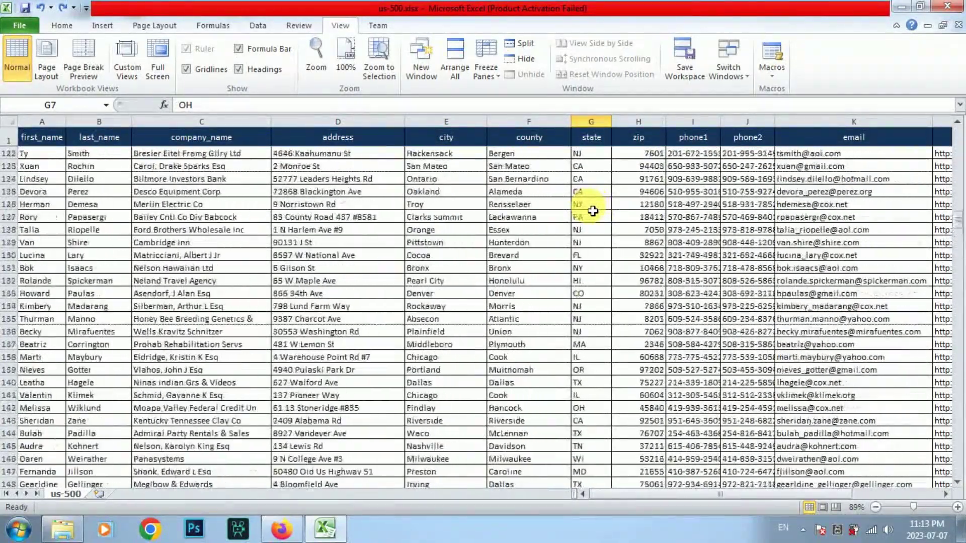
{"action": "scroll", "coordinate": [593, 210], "scroll_direction": "up", "scroll_amount": 7}
{"action": "scroll", "coordinate": [592, 211], "scroll_direction": "up", "scroll_amount": 7}
{"action": "scroll", "coordinate": [591, 210], "scroll_direction": "up", "scroll_amount": 8}
{"action": "scroll", "coordinate": [591, 211], "scroll_direction": "up", "scroll_amount": 4}
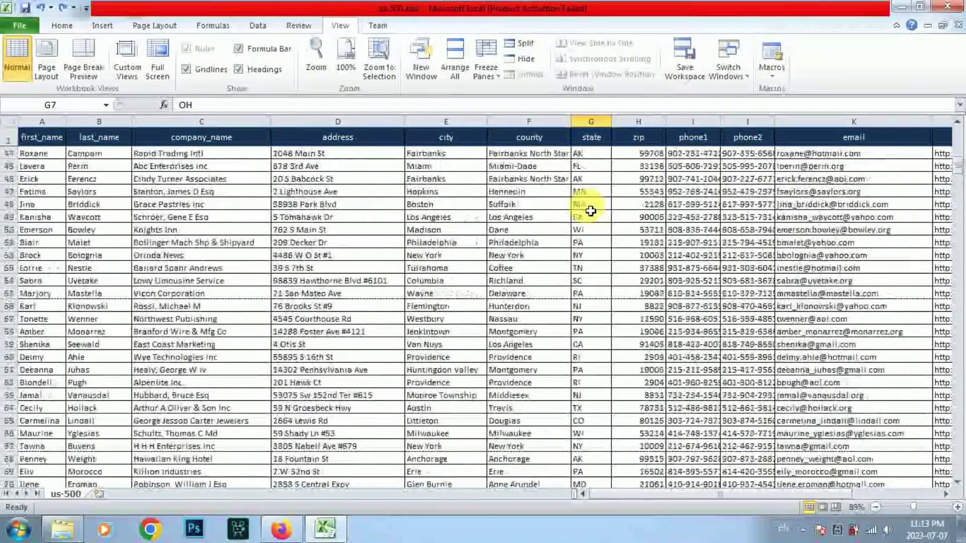
{"action": "scroll", "coordinate": [590, 211], "scroll_direction": "up", "scroll_amount": 5}
{"action": "scroll", "coordinate": [591, 212], "scroll_direction": "up", "scroll_amount": 4}
{"action": "scroll", "coordinate": [592, 214], "scroll_direction": "up", "scroll_amount": 2}
{"action": "scroll", "coordinate": [593, 216], "scroll_direction": "up", "scroll_amount": 3}
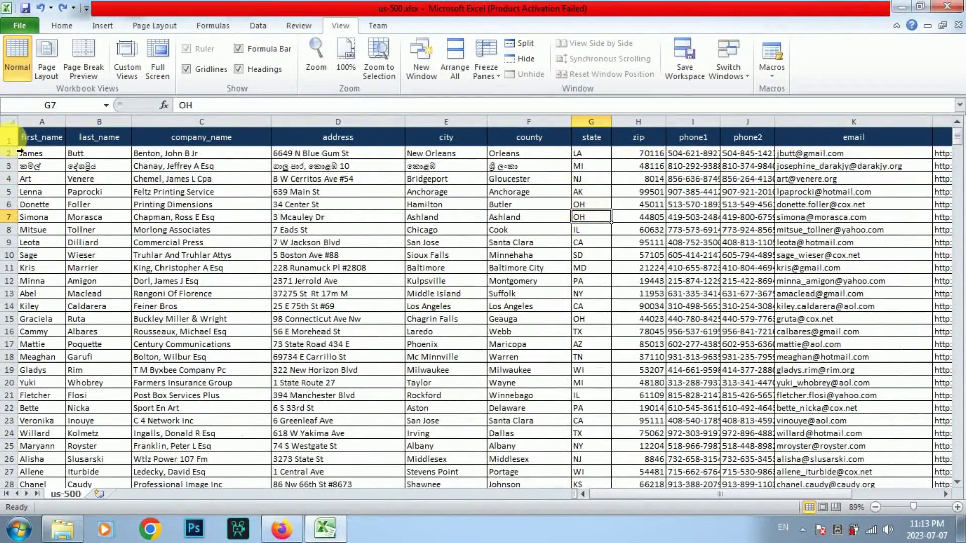
{"action": "left_click", "coordinate": [9, 138]}
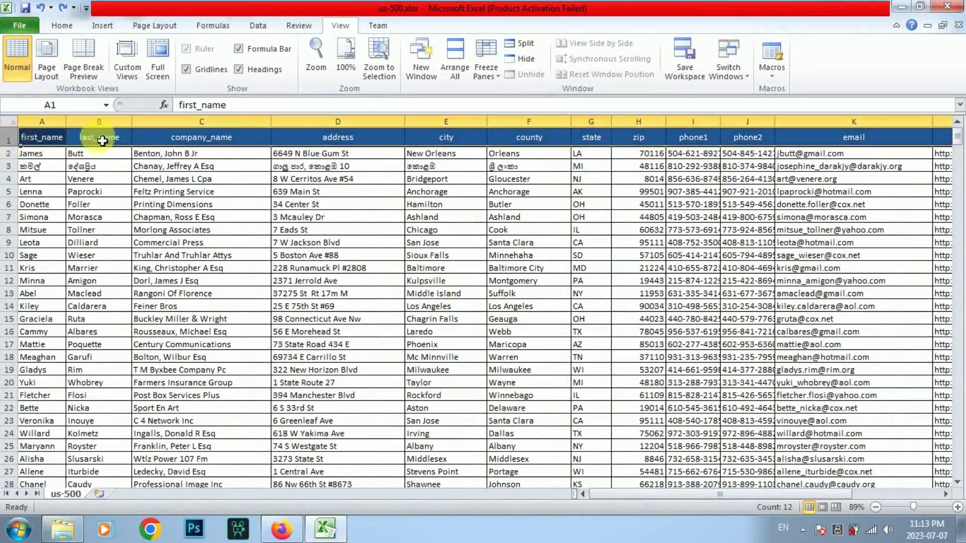
Choose Unfreeze Panes to release the header row, then scroll to confirm it moves away
{"action": "left_click", "coordinate": [484, 76]}
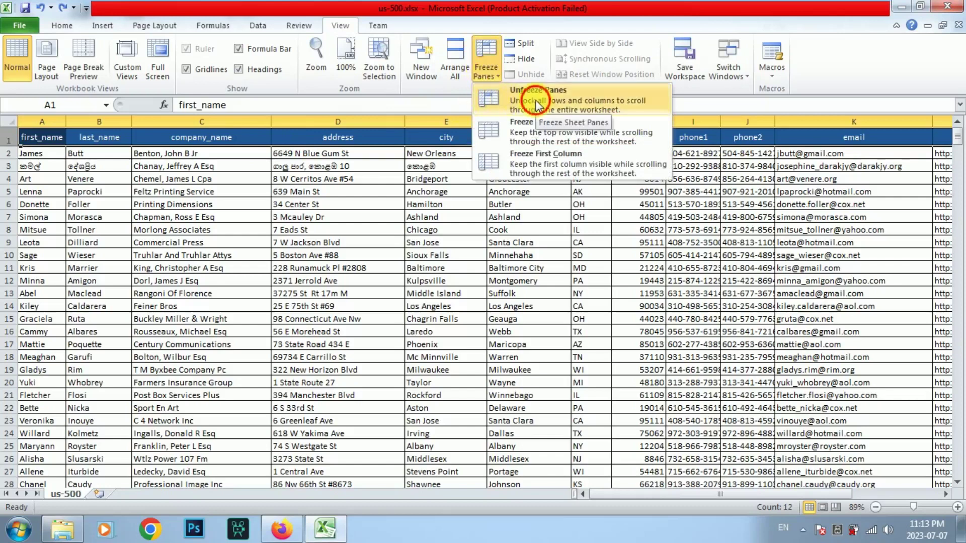
{"action": "left_click", "coordinate": [537, 103]}
{"action": "left_click", "coordinate": [491, 74]}
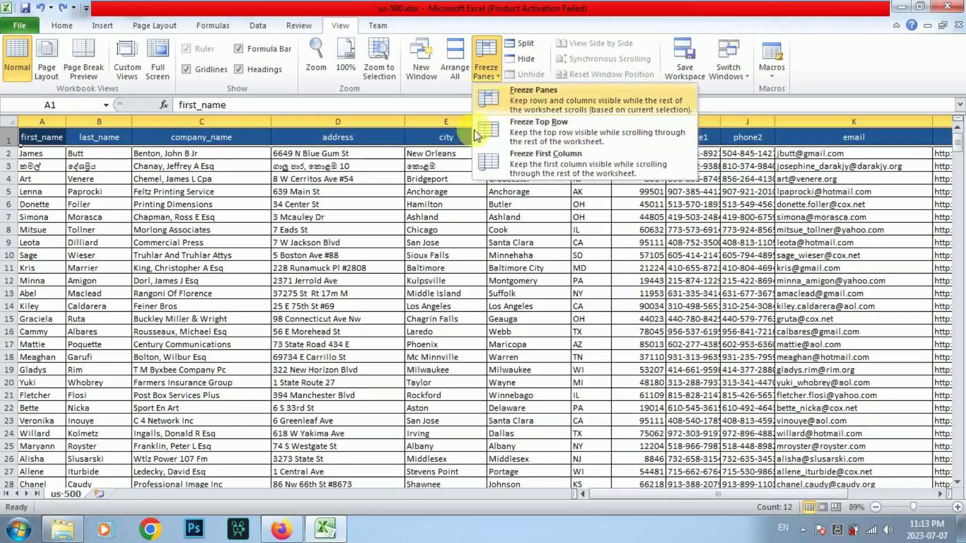
{"action": "left_click", "coordinate": [487, 207]}
{"action": "scroll", "coordinate": [548, 207], "scroll_direction": "down", "scroll_amount": 5}
{"action": "scroll", "coordinate": [547, 208], "scroll_direction": "down", "scroll_amount": 8}
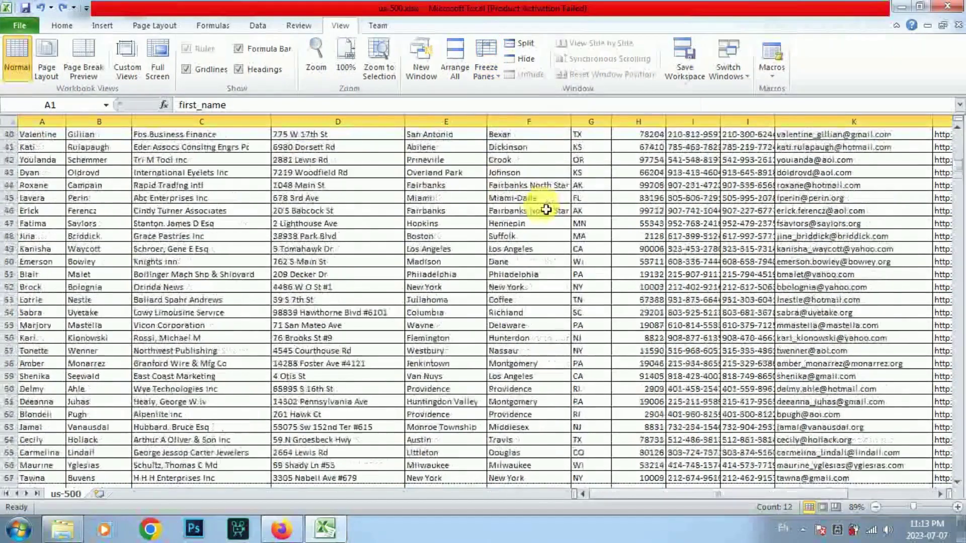
{"action": "scroll", "coordinate": [548, 209], "scroll_direction": "up", "scroll_amount": 6}
{"action": "scroll", "coordinate": [546, 210], "scroll_direction": "up", "scroll_amount": 6}
{"action": "scroll", "coordinate": [545, 212], "scroll_direction": "up", "scroll_amount": 1}
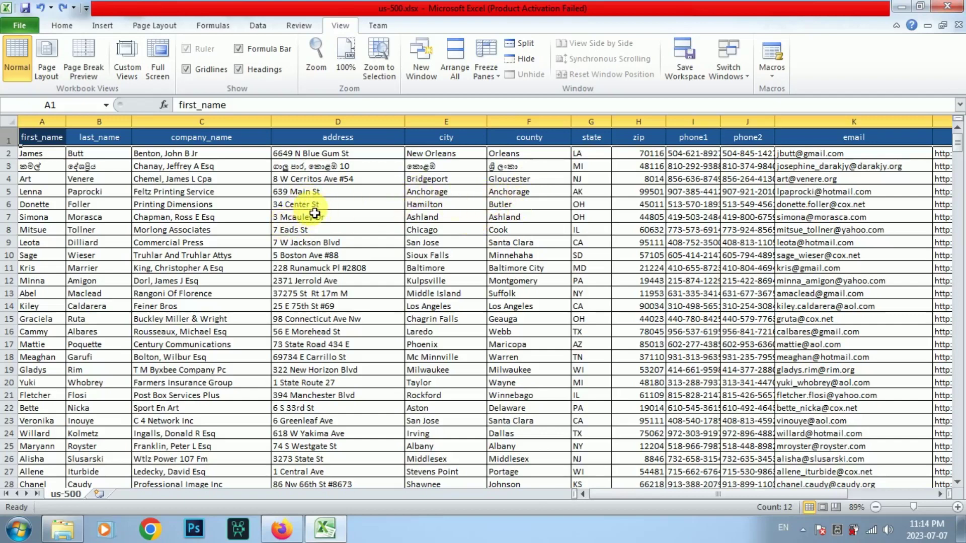
Apply Freeze First Column so first_name stays fixed
{"action": "left_click", "coordinate": [41, 121]}
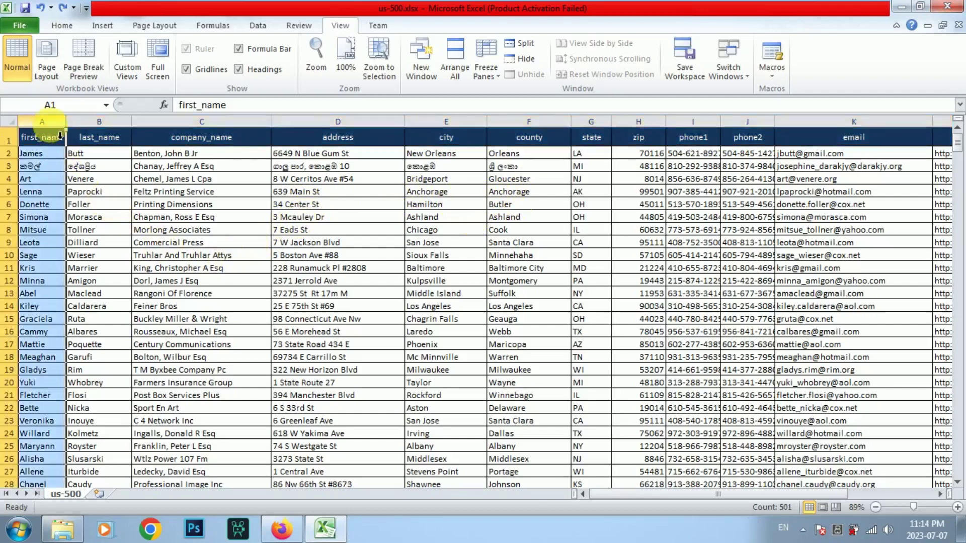
{"action": "left_click", "coordinate": [203, 192]}
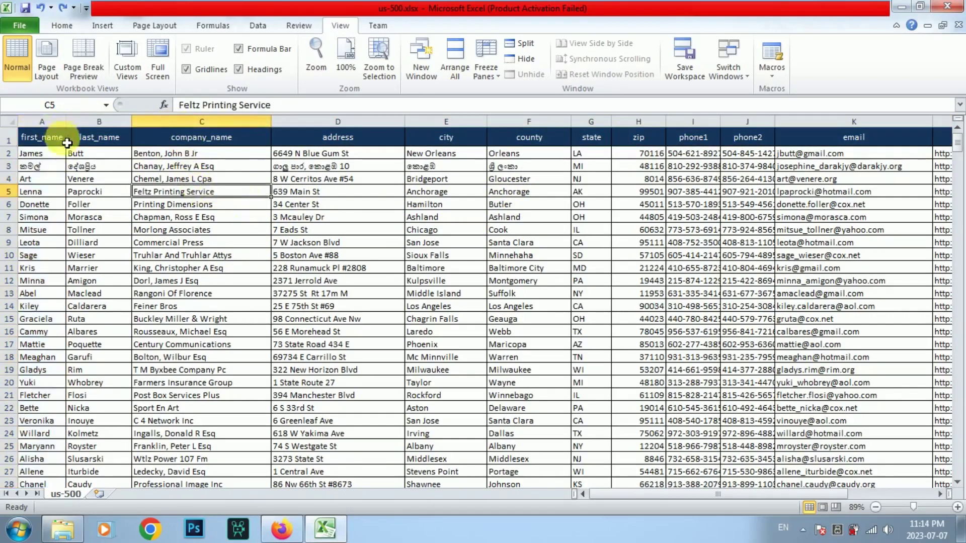
{"action": "left_click", "coordinate": [482, 74]}
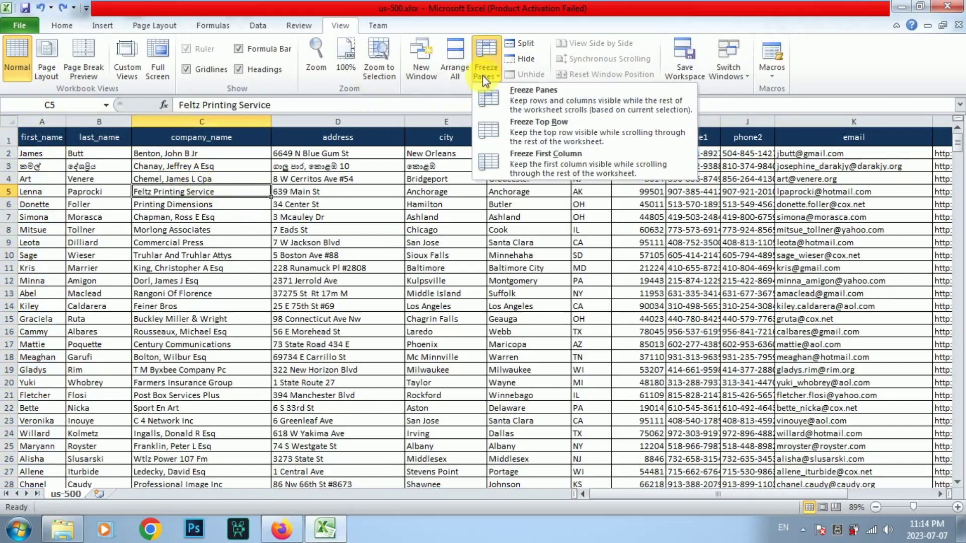
{"action": "left_click", "coordinate": [506, 159]}
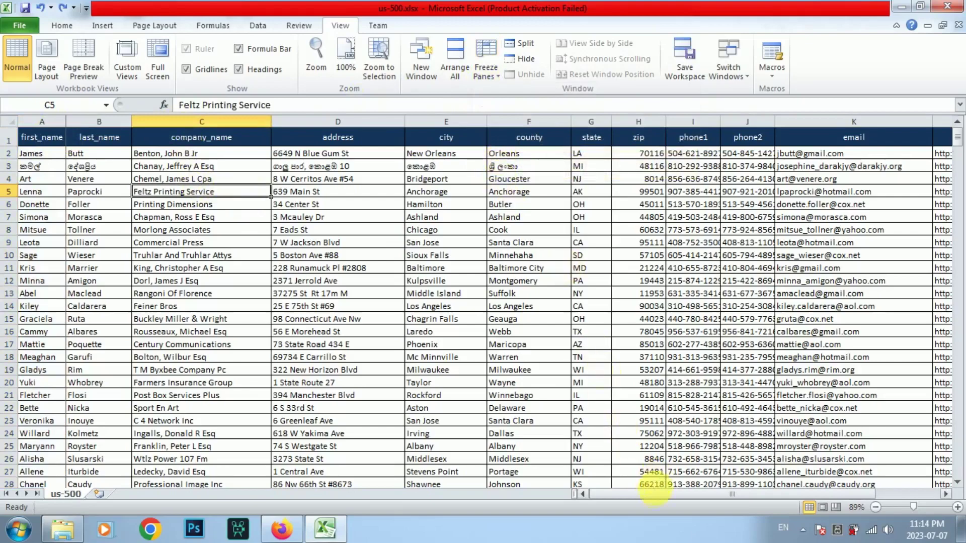
Scroll right to the web column and back to confirm first_name stays visible
{"action": "left_click_drag", "start_coordinate": [652, 492], "coordinate": [698, 485]}
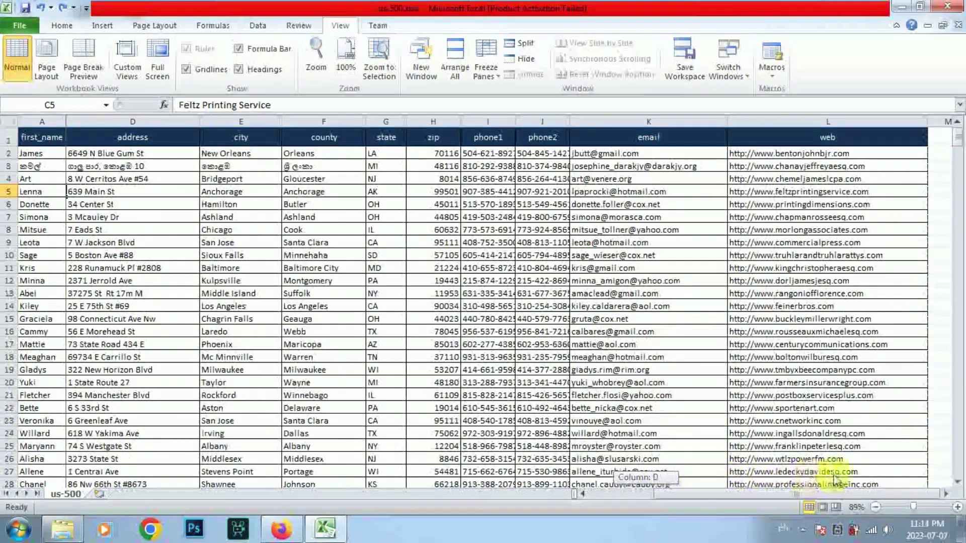
{"action": "key", "text": "ctrl+z"}
{"action": "key", "text": "ctrl+y"}
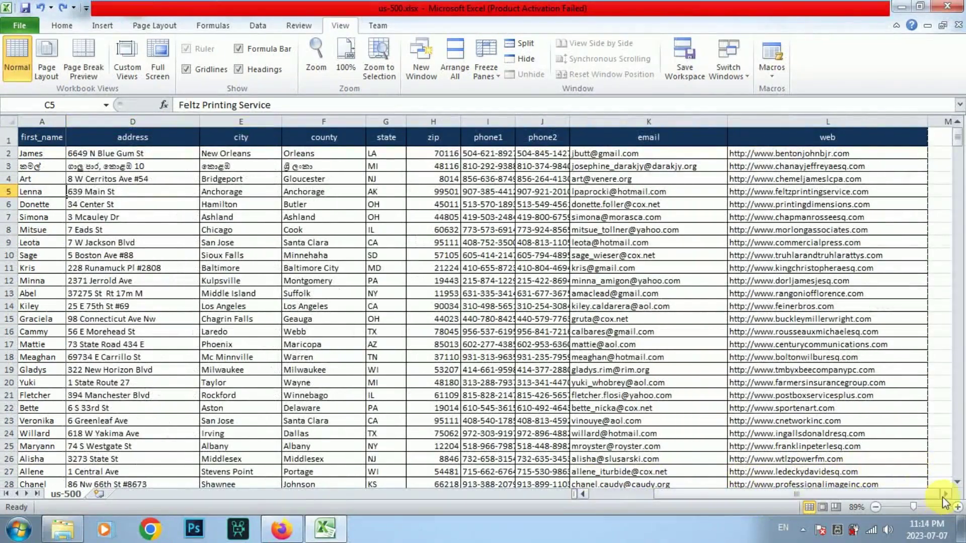
{"action": "left_click", "coordinate": [946, 495]}
{"action": "left_click", "coordinate": [946, 495]}
{"action": "left_click", "coordinate": [943, 494]}
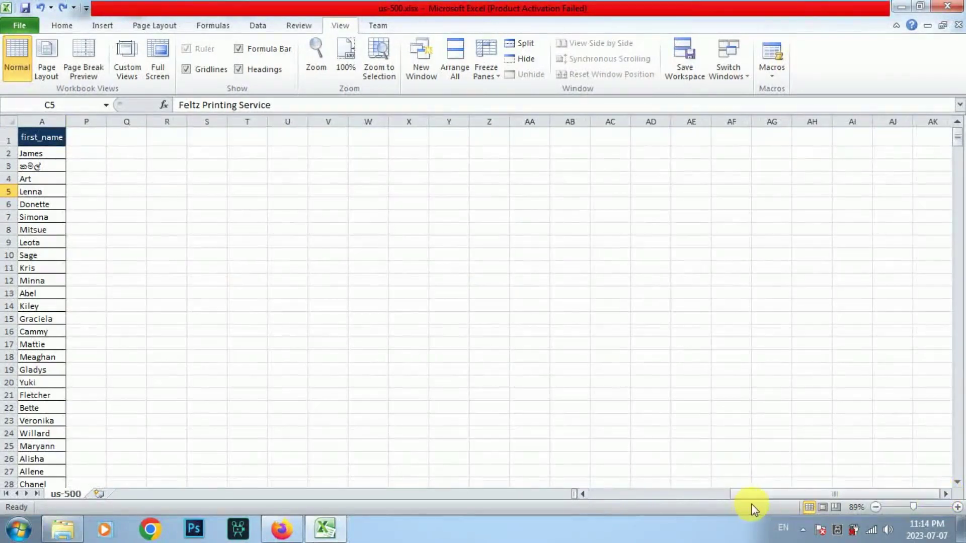
{"action": "left_click", "coordinate": [583, 494]}
{"action": "left_click", "coordinate": [583, 494]}
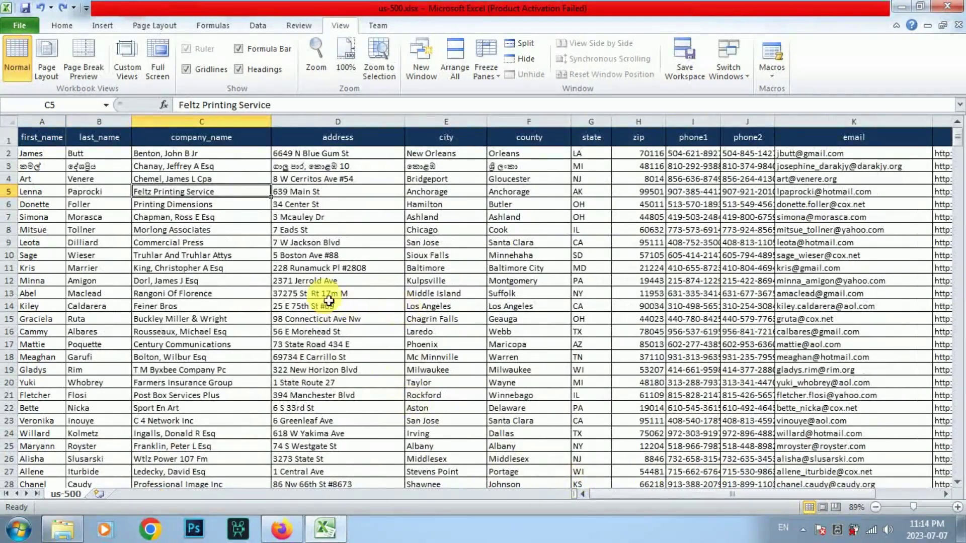
Choose Unfreeze Panes to release the first_name column, then select column A
{"action": "left_click", "coordinate": [484, 74]}
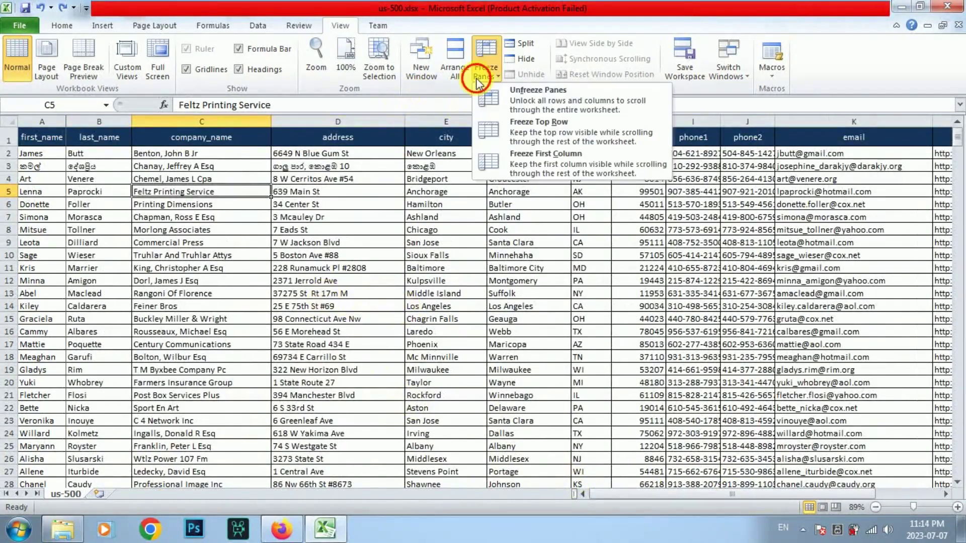
{"action": "left_click", "coordinate": [503, 103]}
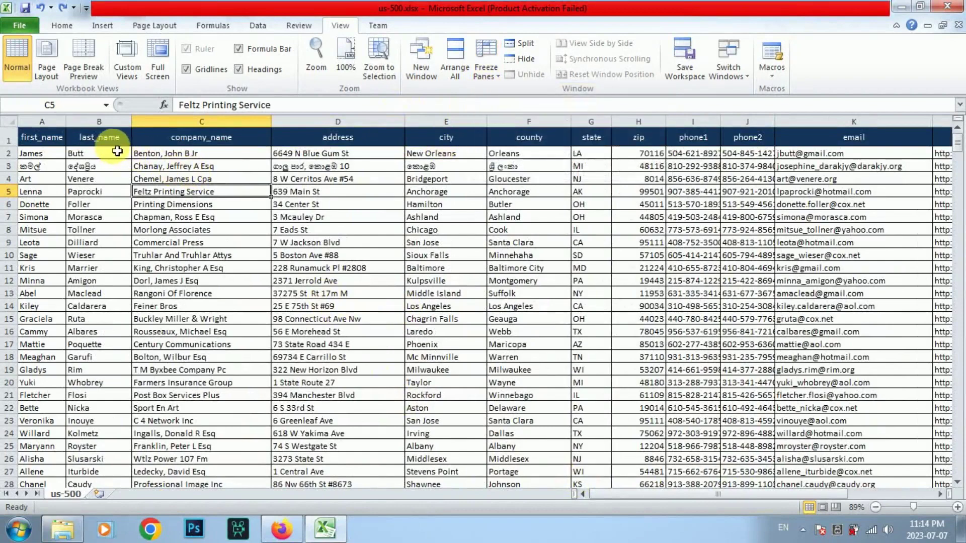
{"action": "left_click", "coordinate": [40, 122]}
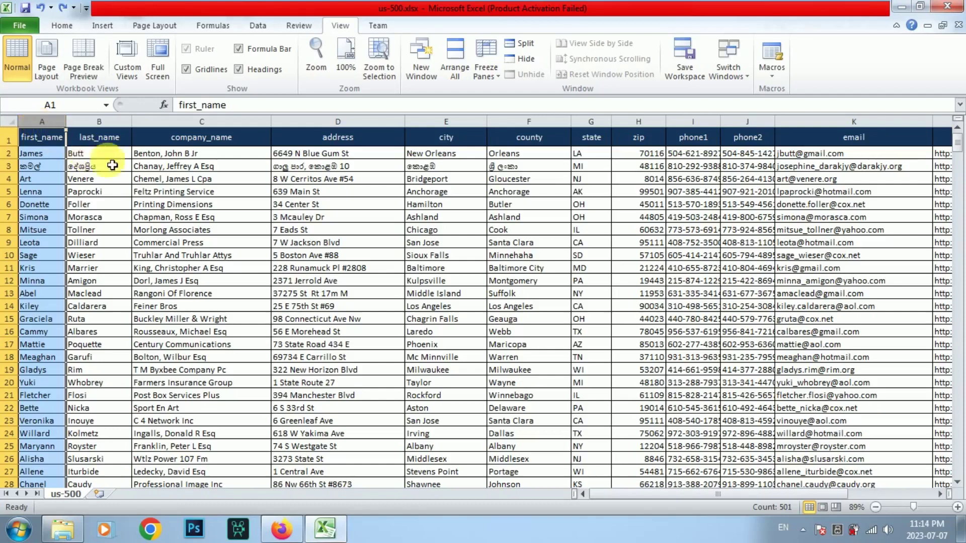
Select columns A through C and apply Freeze Panes
{"action": "left_click", "coordinate": [243, 131], "text": "shift"}
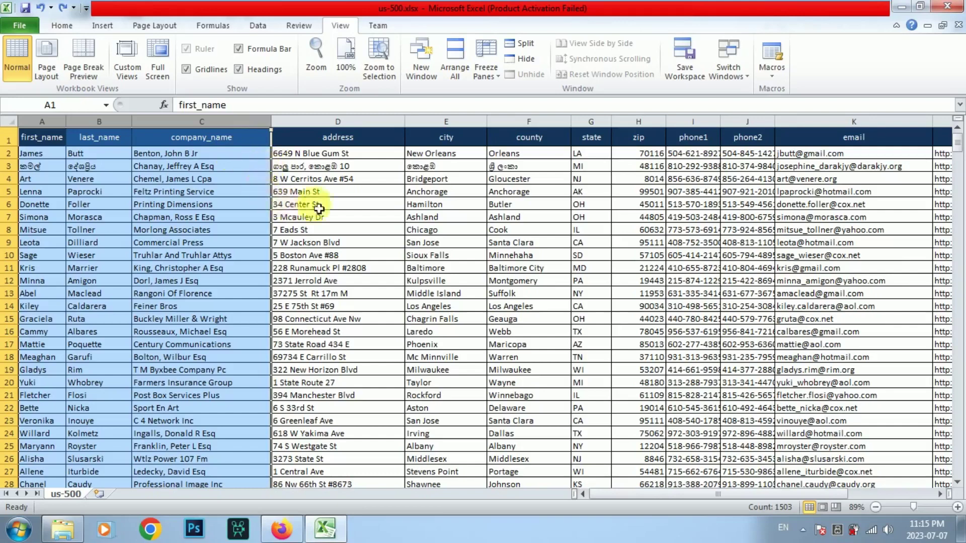
{"action": "left_click", "coordinate": [491, 76]}
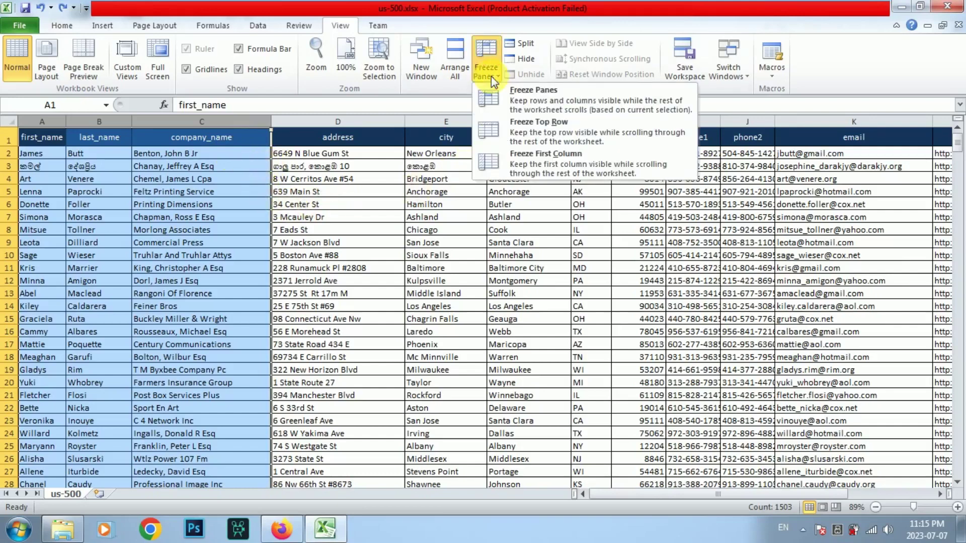
{"action": "left_click", "coordinate": [519, 101]}
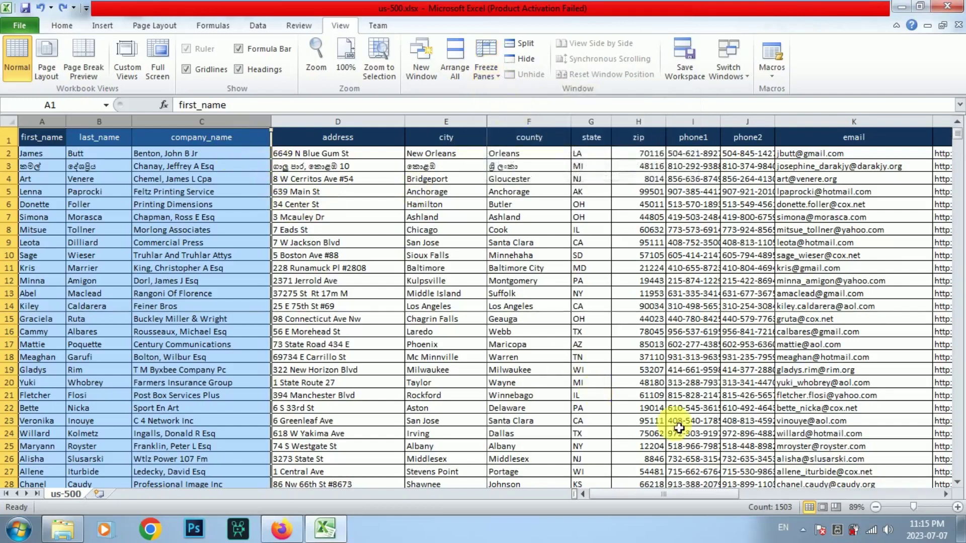
Scroll right across the sheet to confirm first_name through city stay in view
{"action": "left_click_drag", "start_coordinate": [722, 495], "coordinate": [771, 495]}
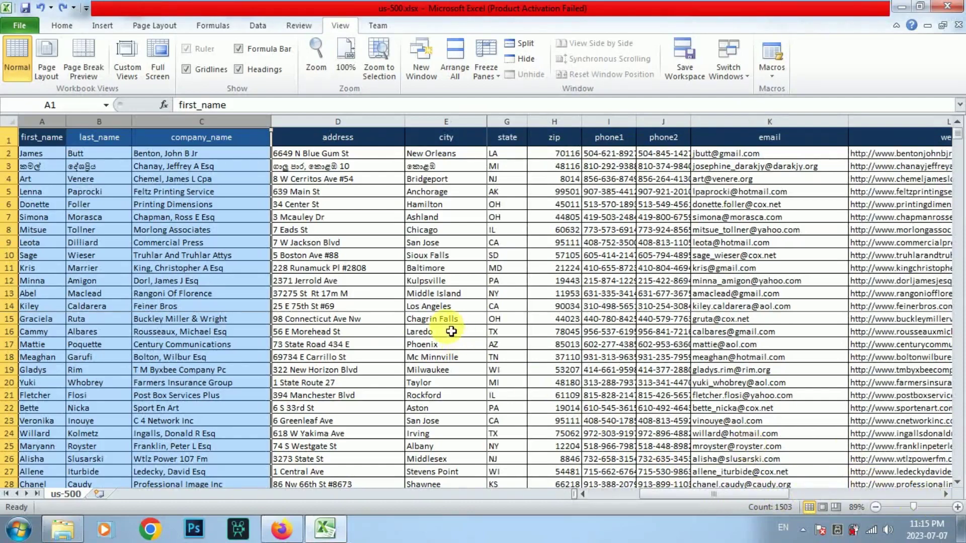
{"action": "left_click", "coordinate": [948, 495]}
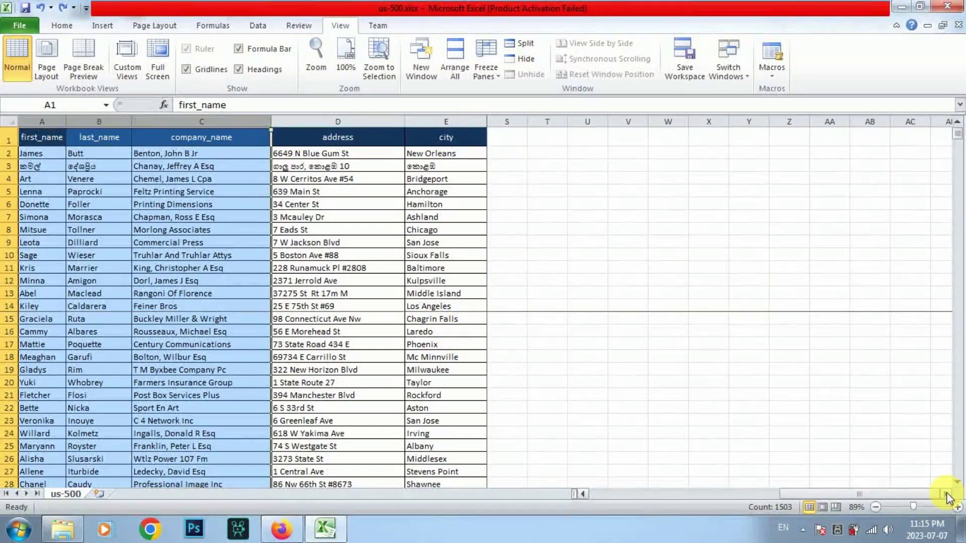
{"action": "left_click", "coordinate": [948, 495]}
{"action": "left_click", "coordinate": [948, 495]}
{"action": "left_click", "coordinate": [948, 495]}
{"action": "left_click", "coordinate": [948, 495]}
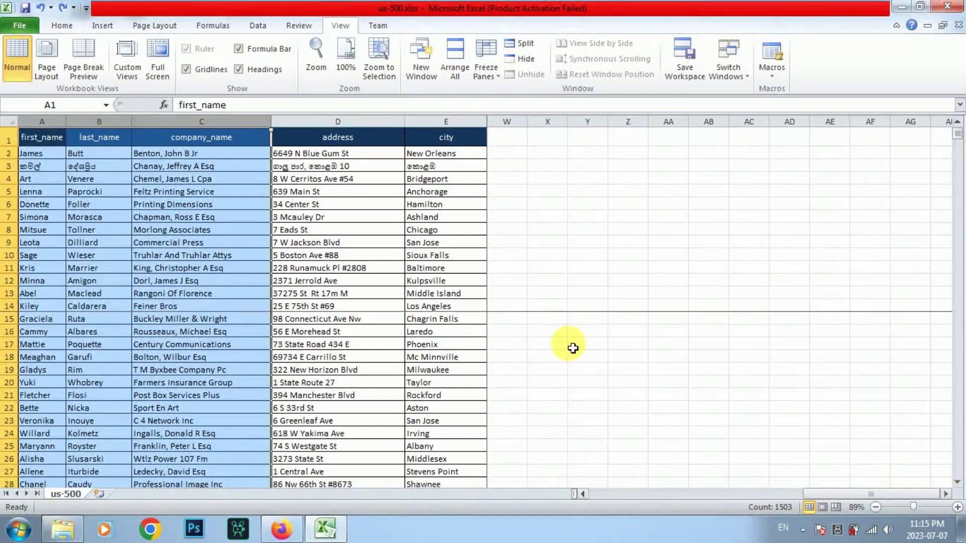
{"action": "left_click", "coordinate": [548, 344]}
{"action": "mouse_move", "coordinate": [865, 494]}
{"action": "left_mouse_down"}
{"action": "mouse_move", "coordinate": [651, 492]}
{"action": "mouse_move", "coordinate": [902, 482]}
{"action": "left_mouse_up"}
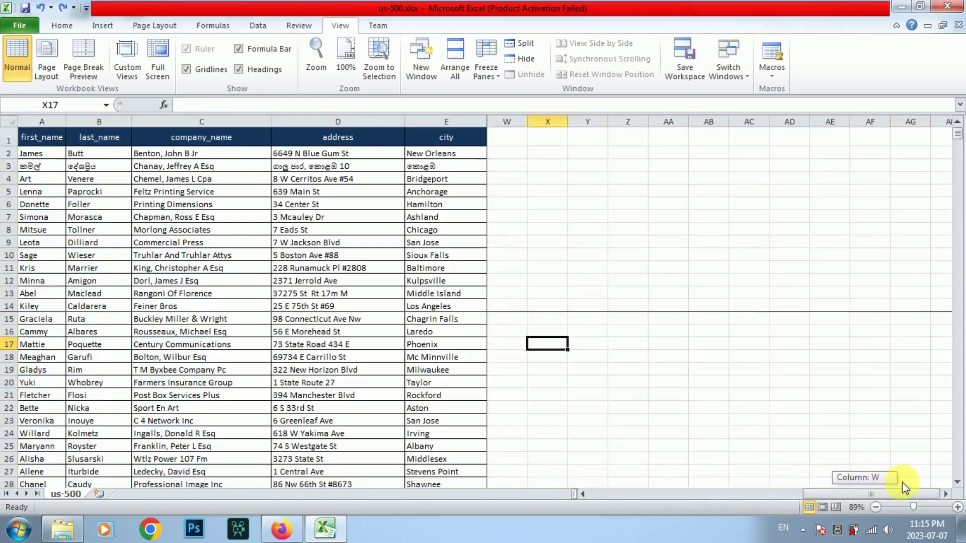
{"action": "left_click", "coordinate": [946, 495]}
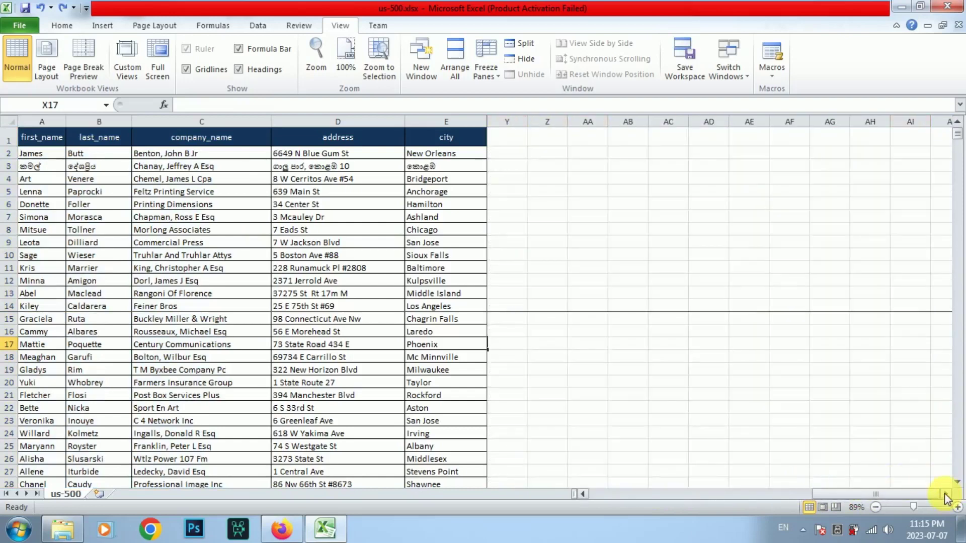
{"action": "left_click_drag", "start_coordinate": [939, 492], "coordinate": [698, 495]}
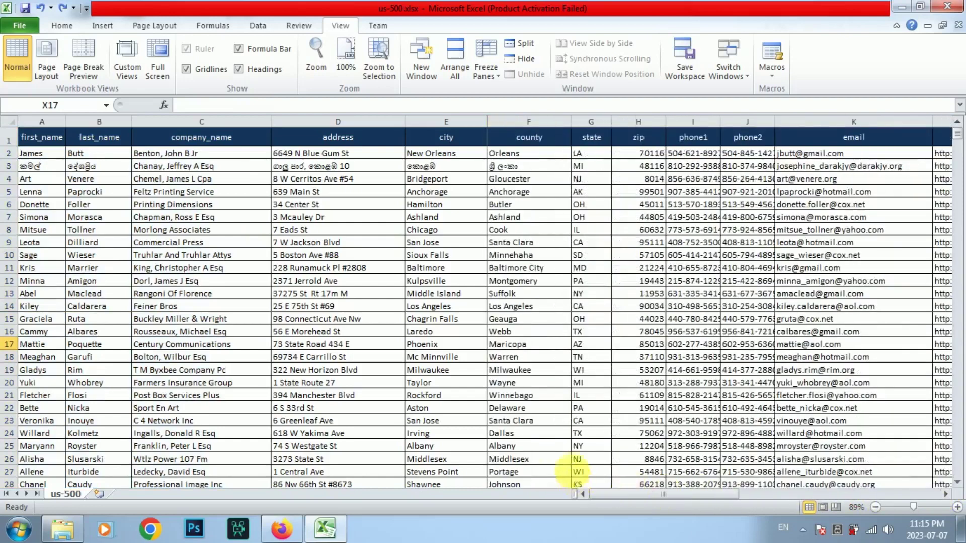
Choose Unfreeze Panes to release columns A–C, then scroll sideways to confirm
{"action": "left_click", "coordinate": [433, 293]}
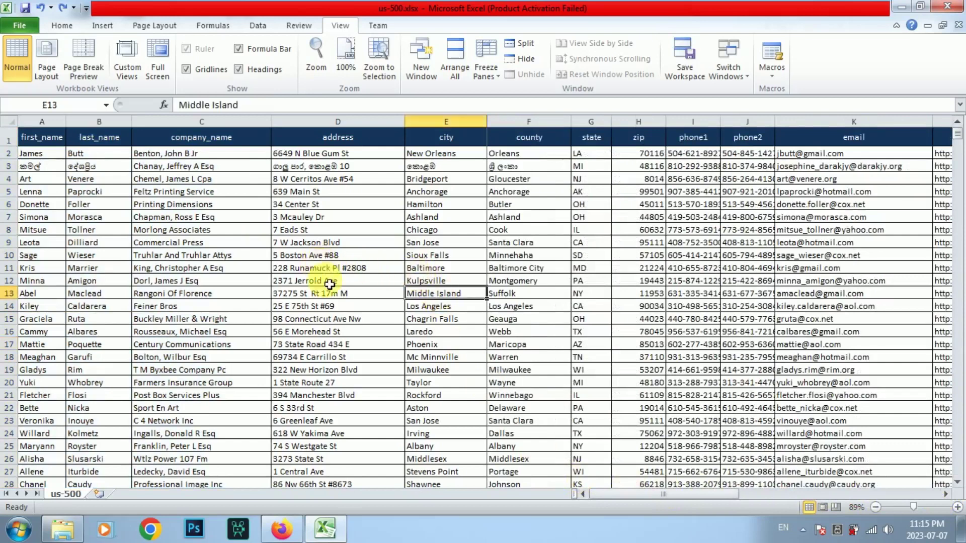
{"action": "left_click", "coordinate": [483, 75]}
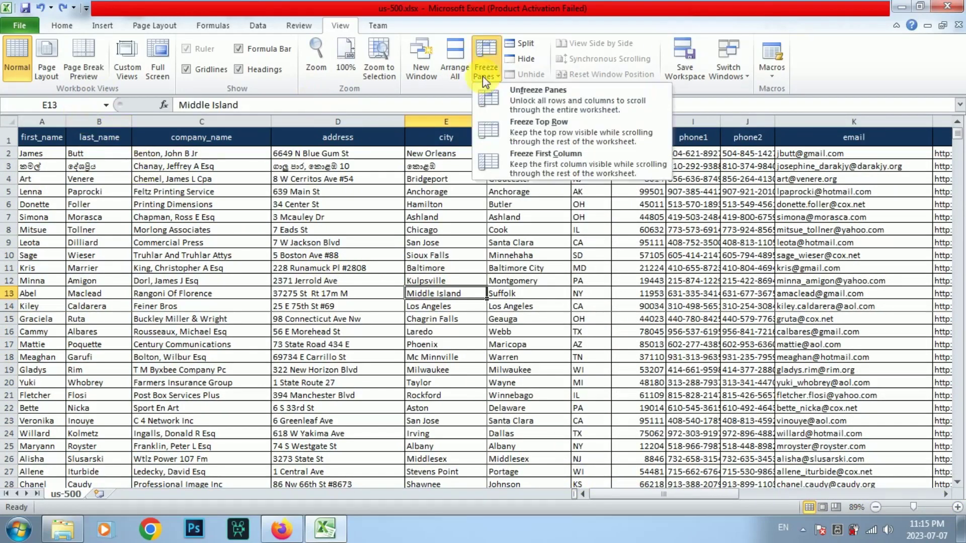
{"action": "left_click", "coordinate": [495, 101]}
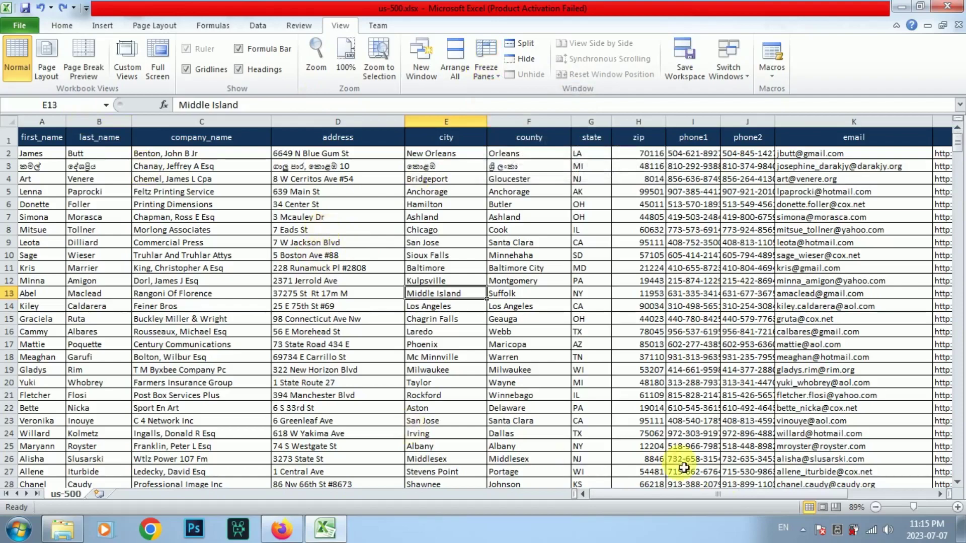
{"action": "left_click_drag", "start_coordinate": [937, 497], "coordinate": [669, 495]}
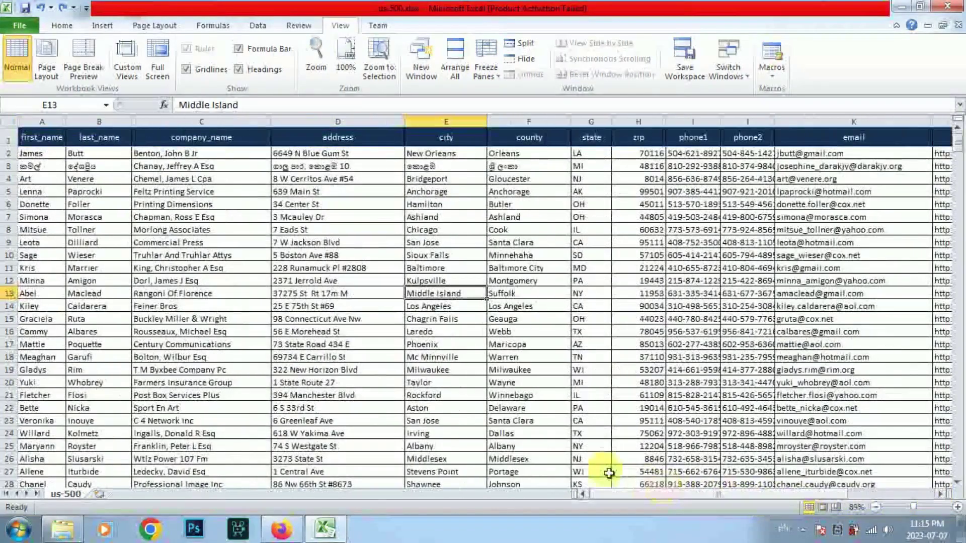